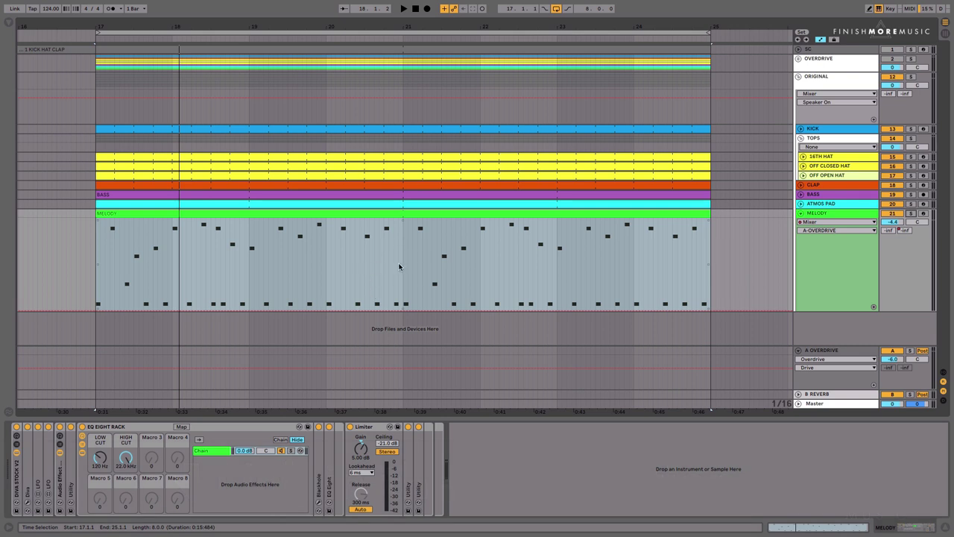
Step: Select the MELODY clip spanning bars 17 to 25 in the arrangement
click(403, 215)
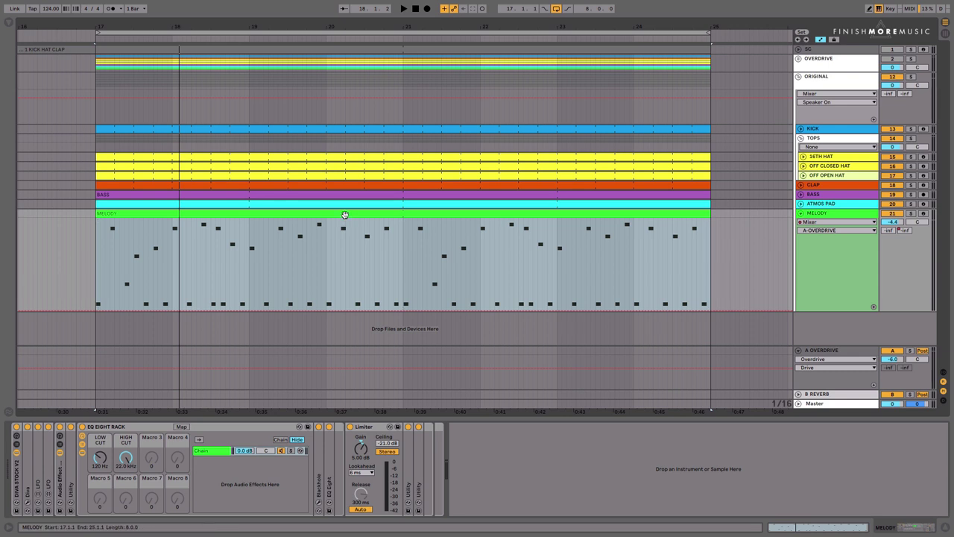
Step: Audition the section, then solo the MELODY track and play it back alone
key(space)
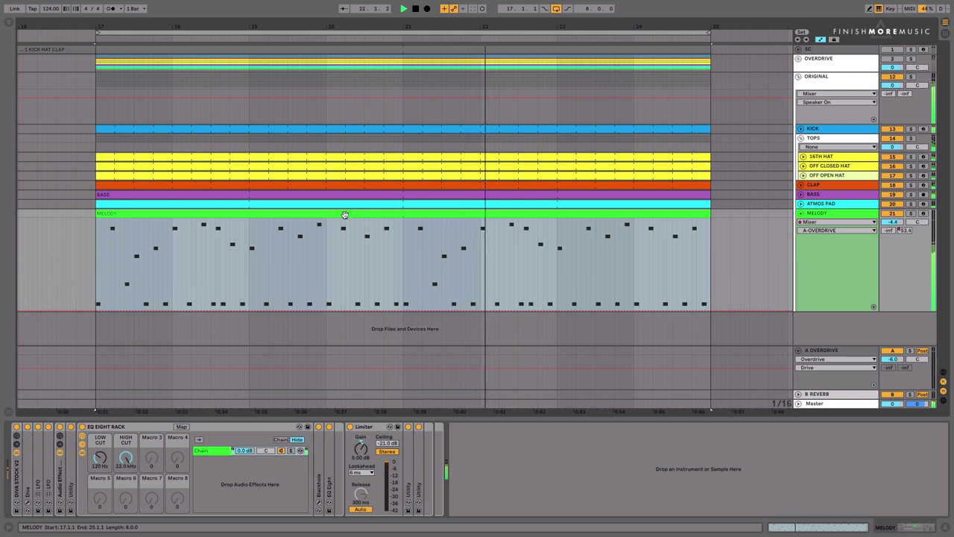
key(space)
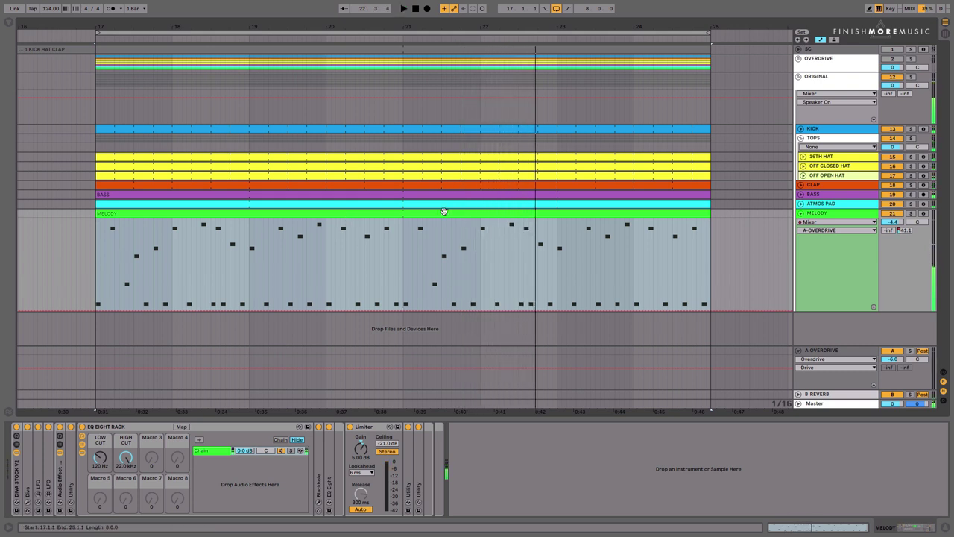
click(910, 214)
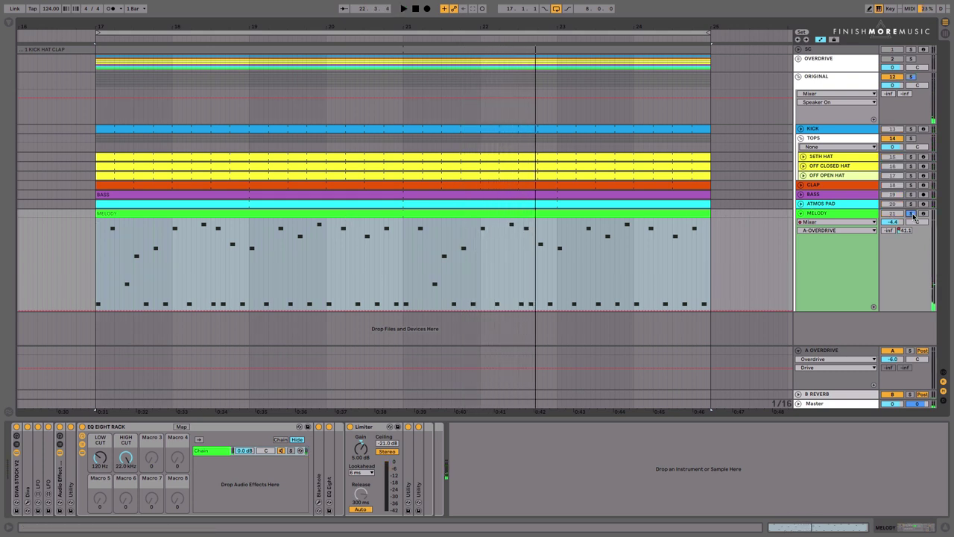
key(space)
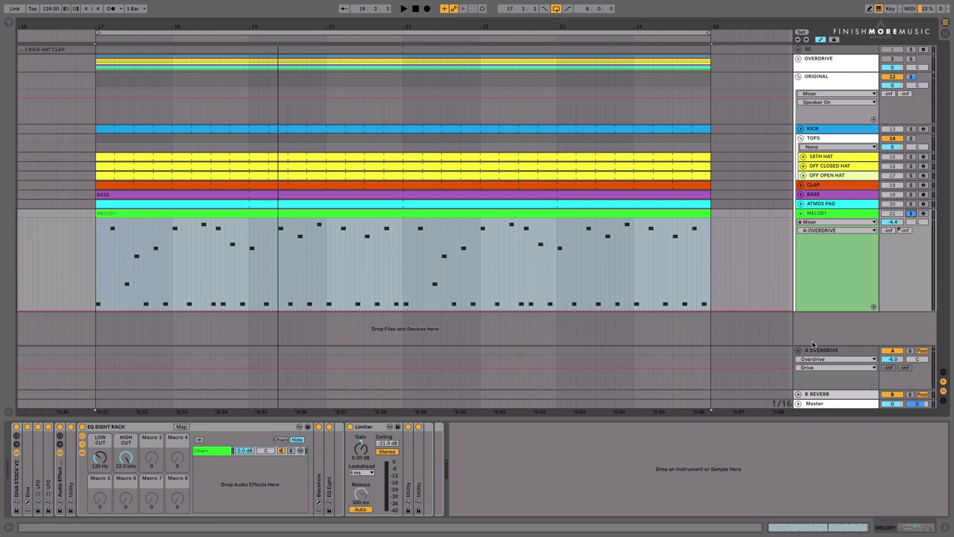
Step: Show the A OVERDRIVE return's Overdrive (61% drive, 47% tone) and ping-pong Delay chain
click(833, 350)
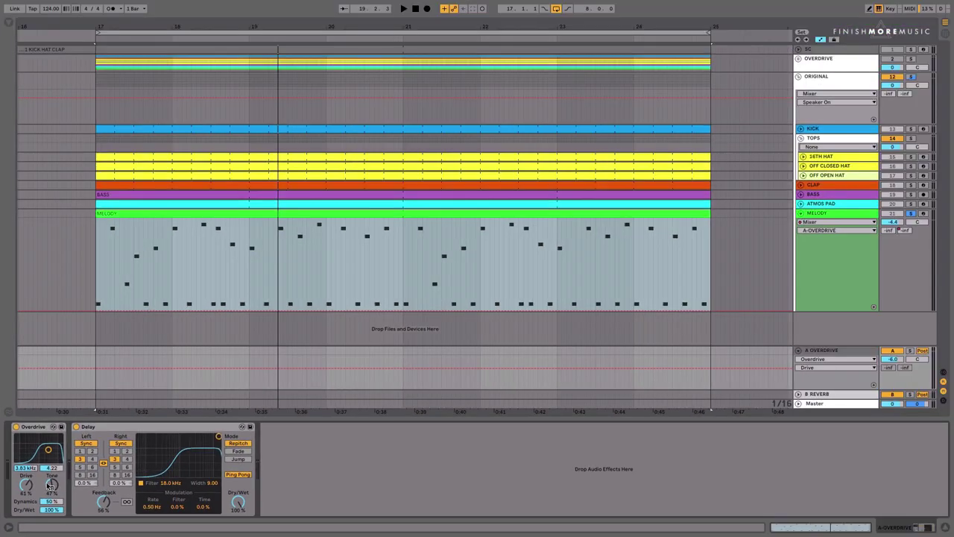
Step: Raise MELODY's Send A to the overdrive return and move to Session View
drag(888, 230, 888, 210)
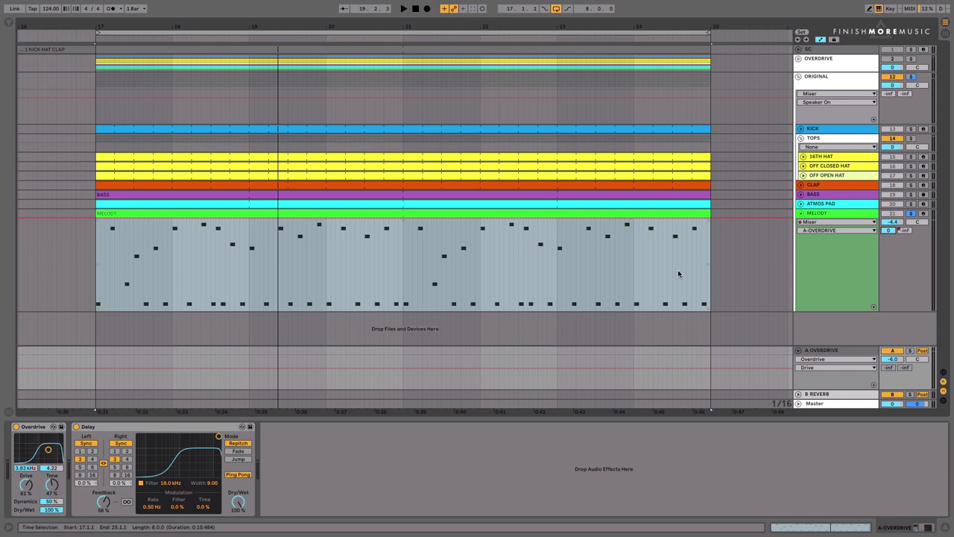
double_click(676, 273)
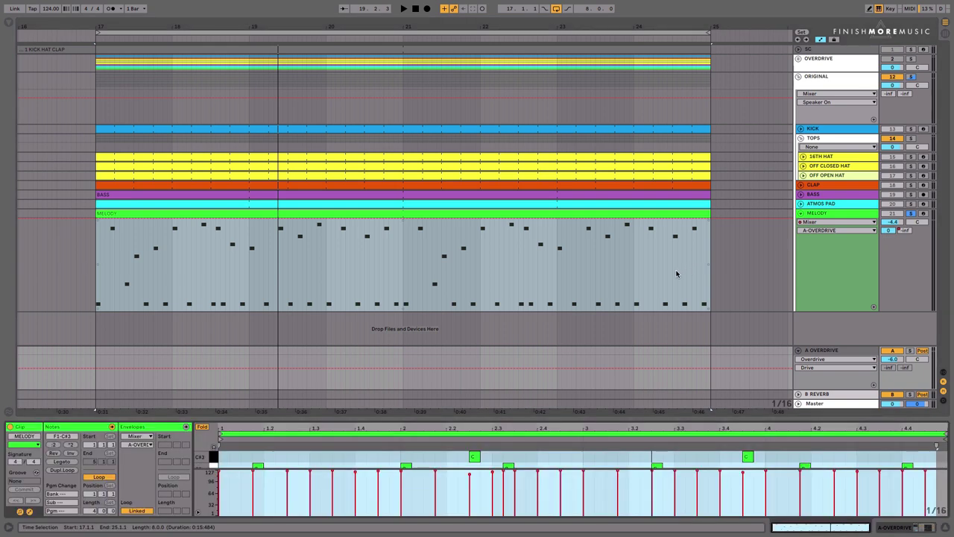
key(Tab)
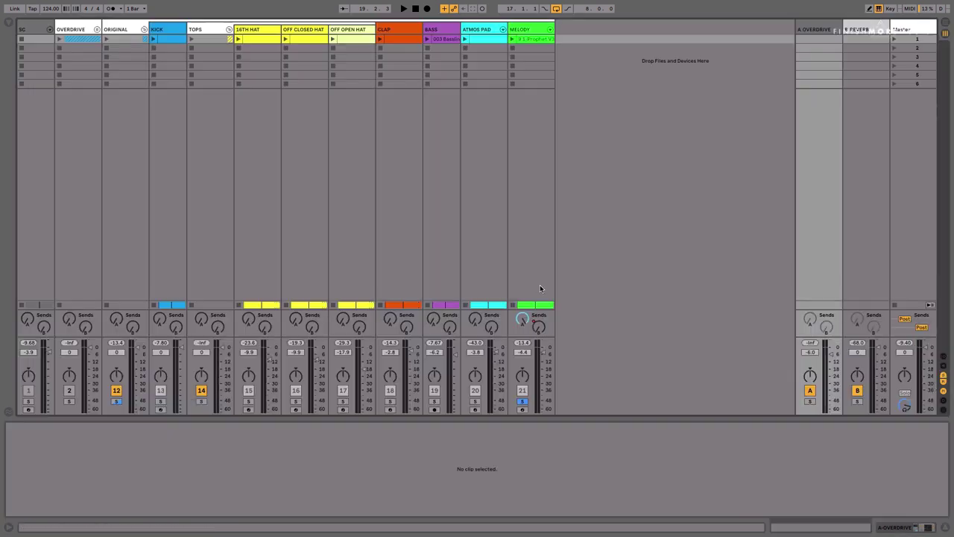
Step: Select the MELODY clip, check its send level, and show the A OVERDRIVE return's effects
click(532, 38)
click(521, 319)
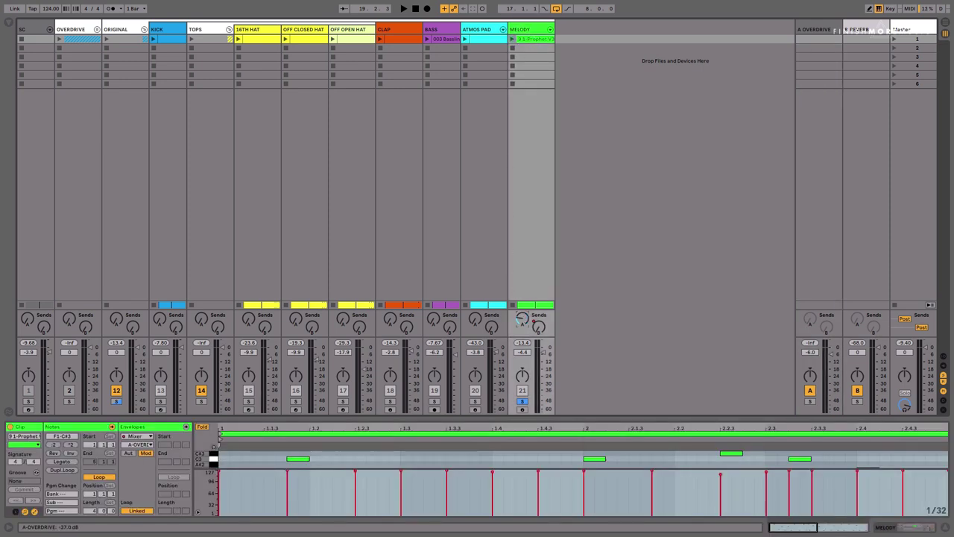
click(822, 31)
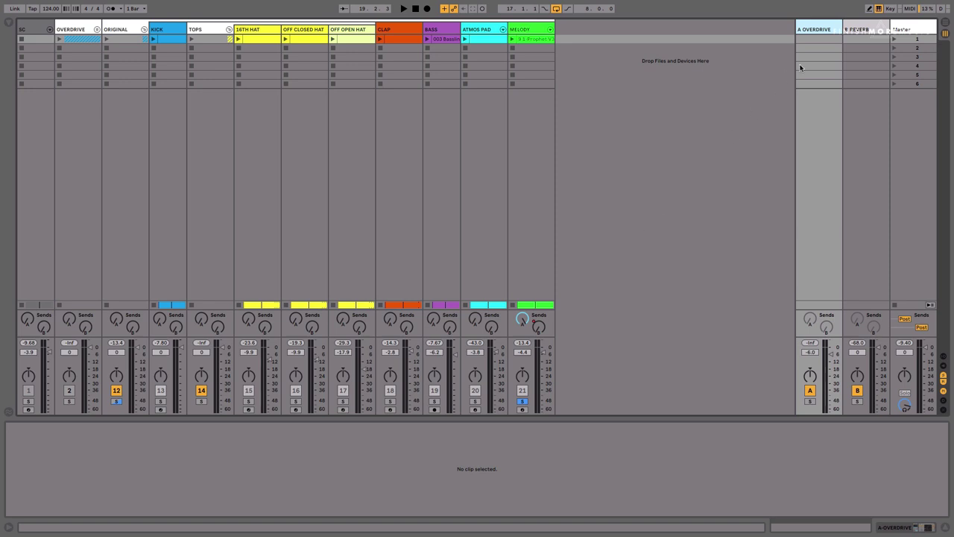
click(809, 30)
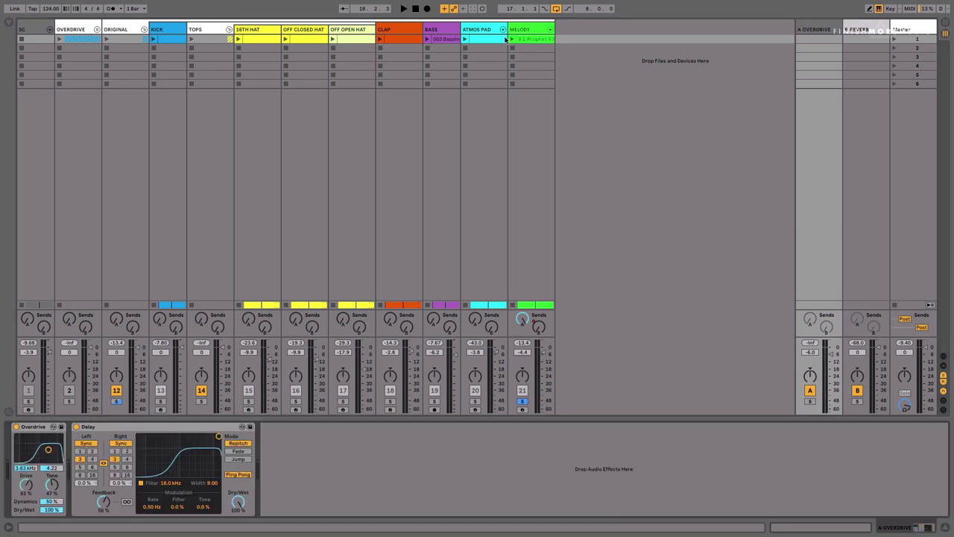
Step: During playback, raise the Overdrive's Drive and sweep MELODY's Send A up and down
key(space)
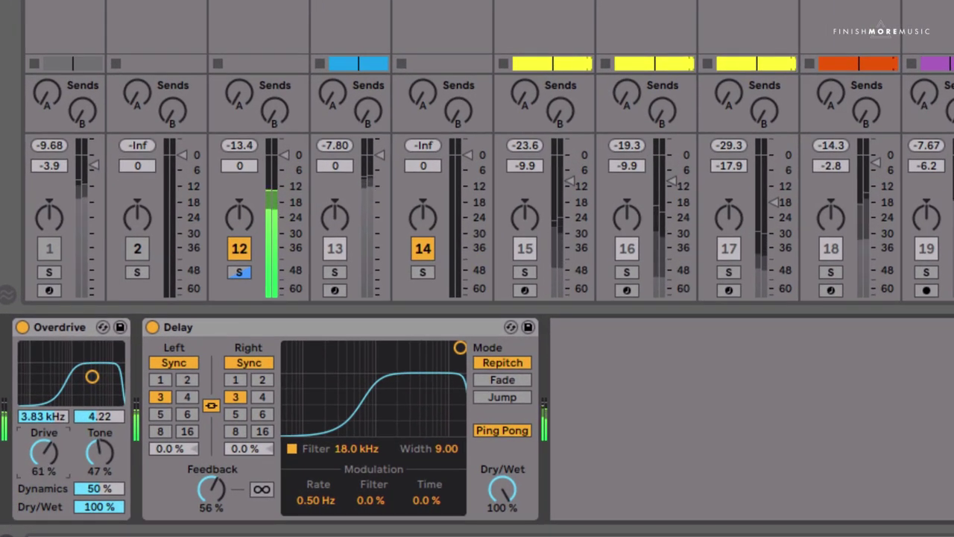
drag(26, 484, 42, 464)
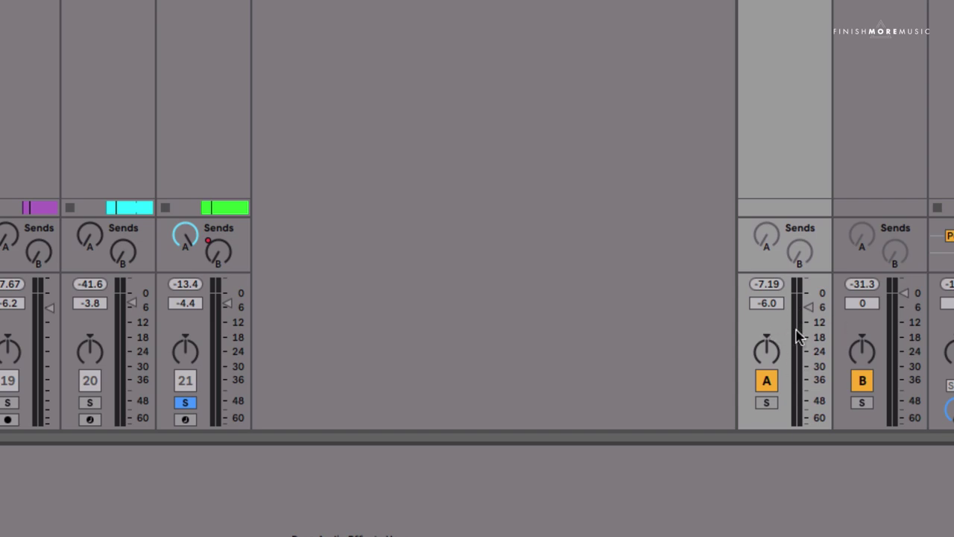
click(188, 245)
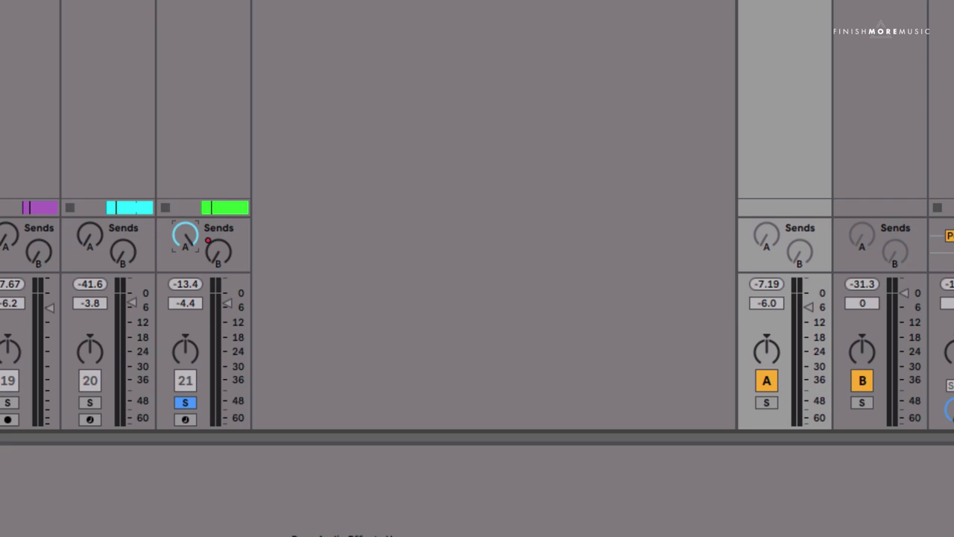
drag(188, 244, 188, 257)
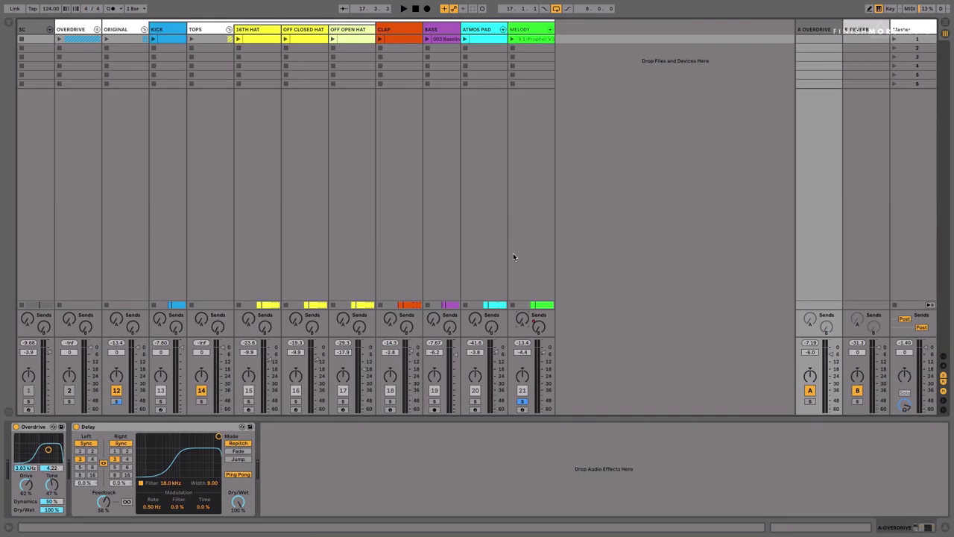
Step: Back in Arrangement View, play MELODY and adjust its A-OVERDRIVE send, ending at -inf dB
click(513, 256)
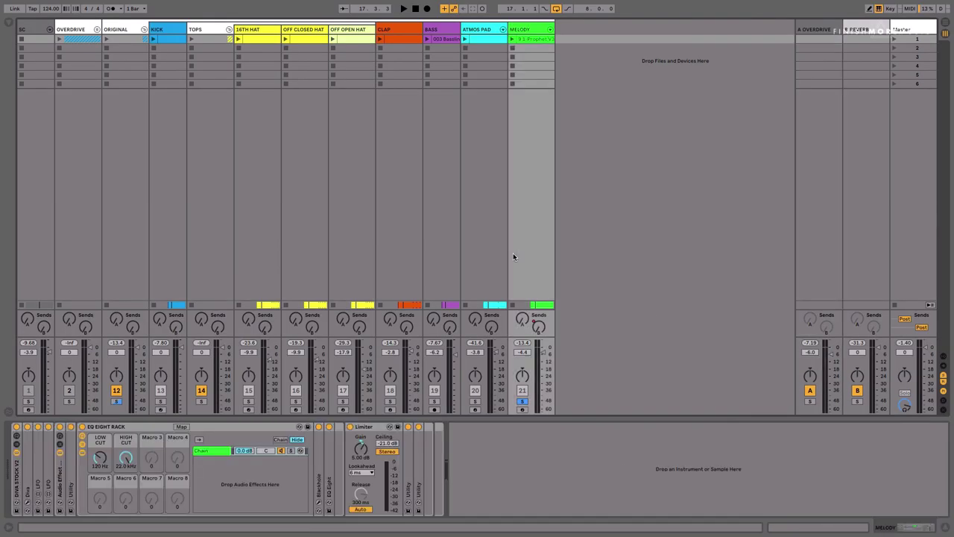
key(Tab)
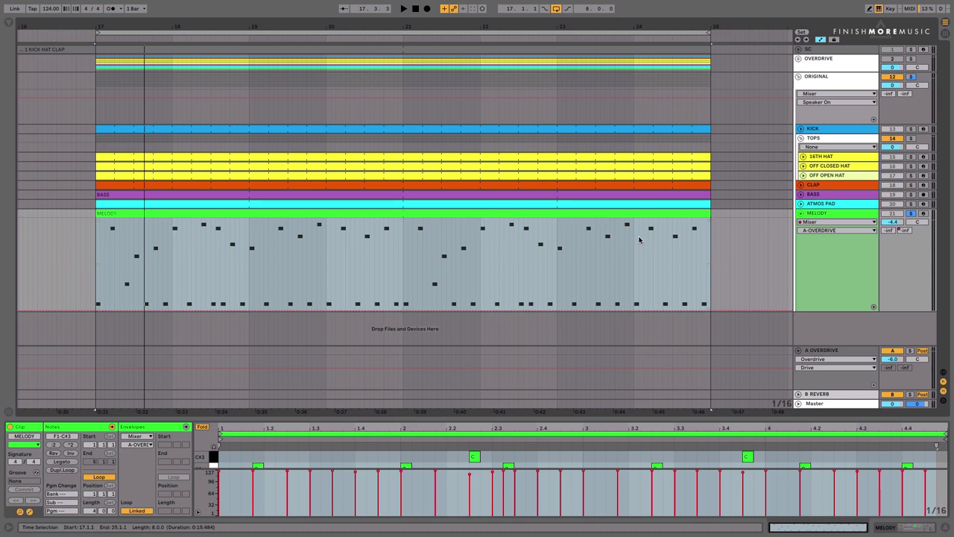
key(space)
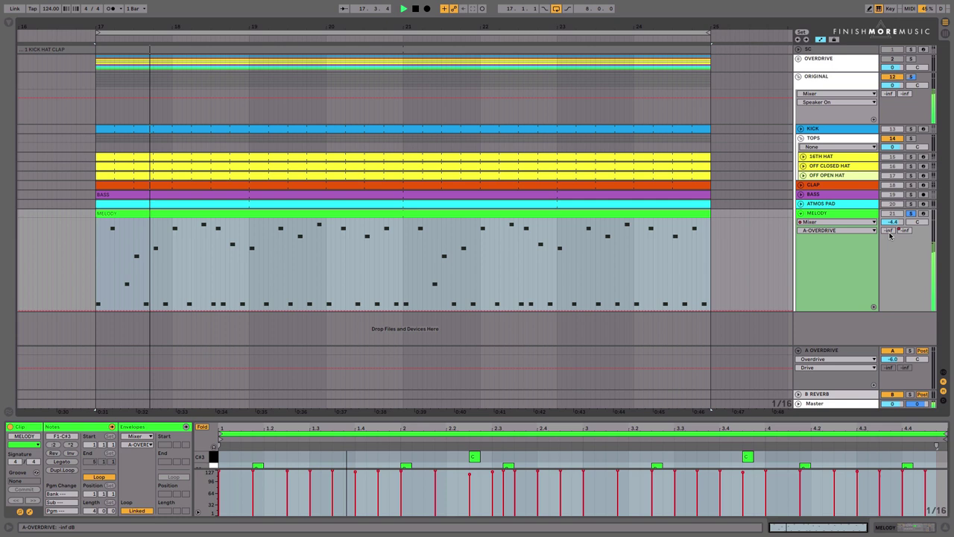
mouse_move(900, 229)
mouse_down()
mouse_move(898, 257)
mouse_move(898, 232)
mouse_up()
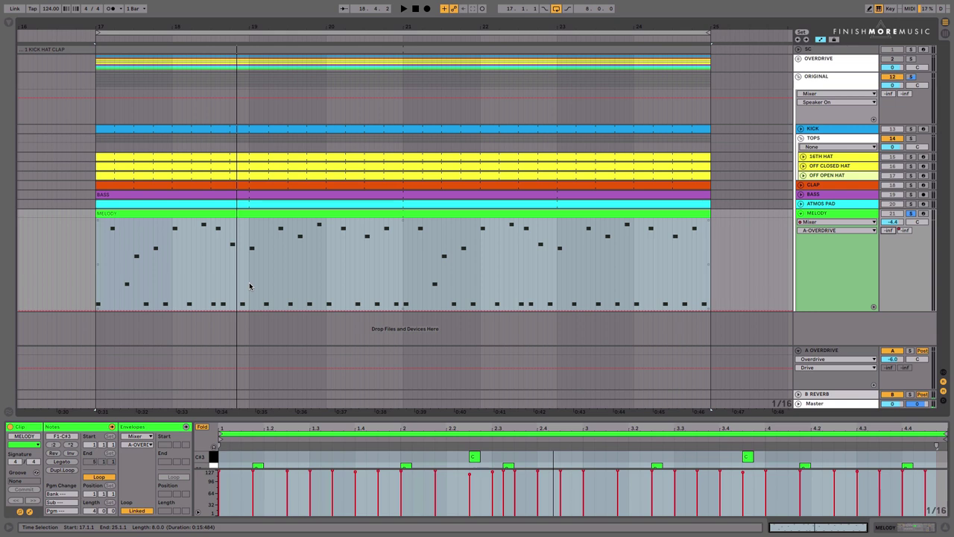
Step: Draw five A-OVERDRIVE send spikes across the MELODY clip (bars 20-24 and end), then unsolo MELODY
key(b)
click(321, 237)
drag(322, 236, 326, 228)
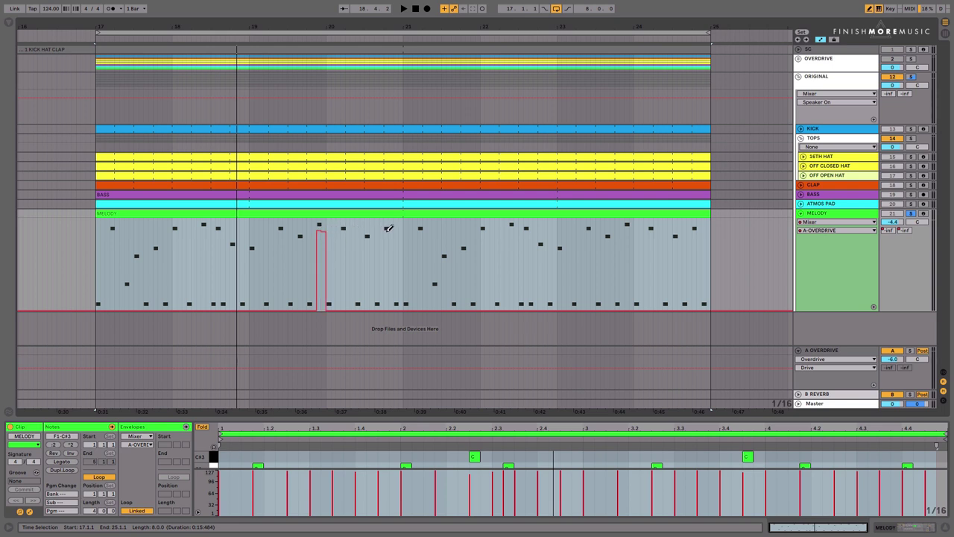
drag(388, 229, 393, 211)
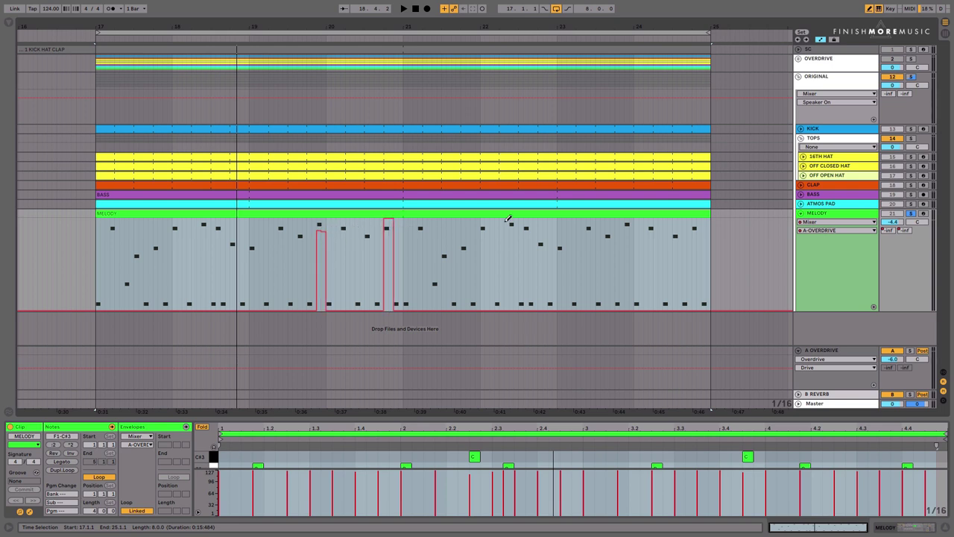
drag(702, 219, 711, 217)
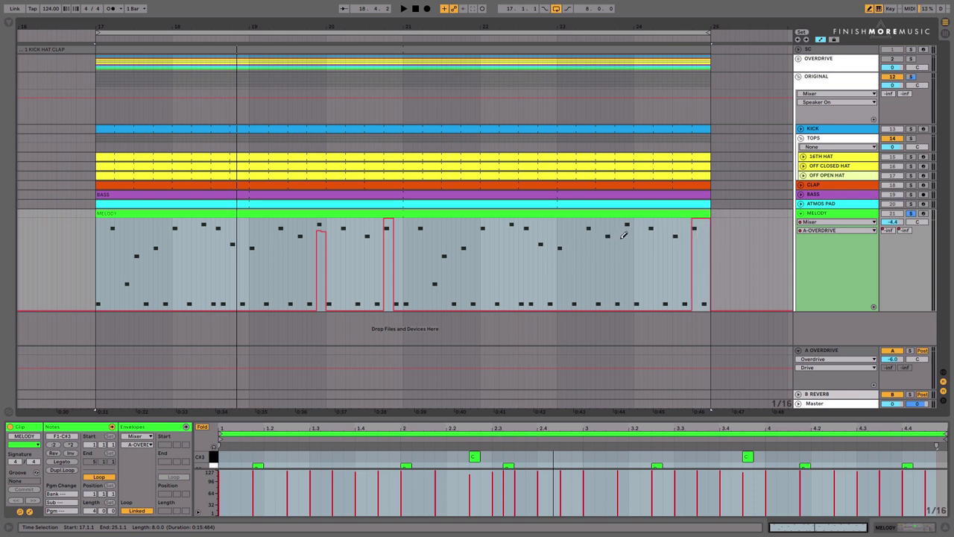
drag(623, 235, 633, 237)
drag(539, 249, 543, 238)
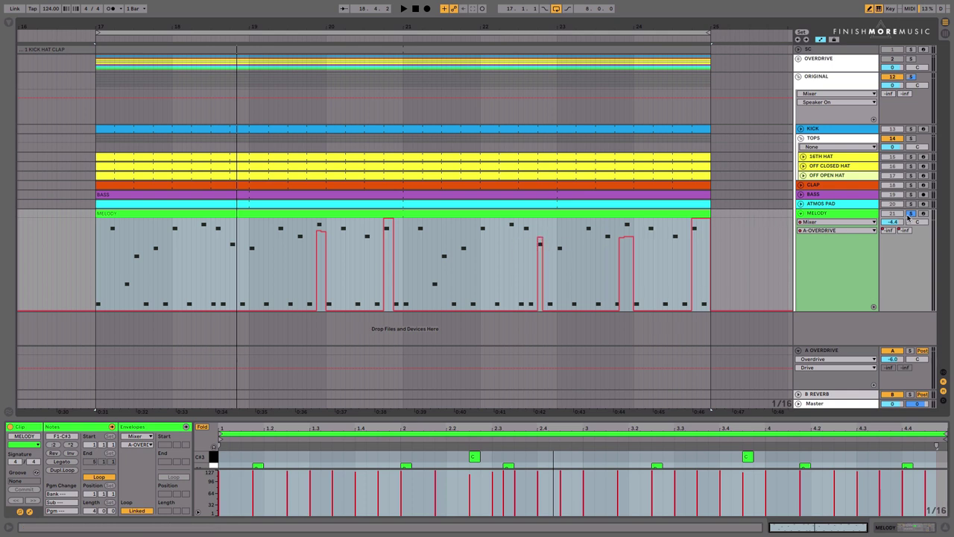
click(910, 214)
click(438, 214)
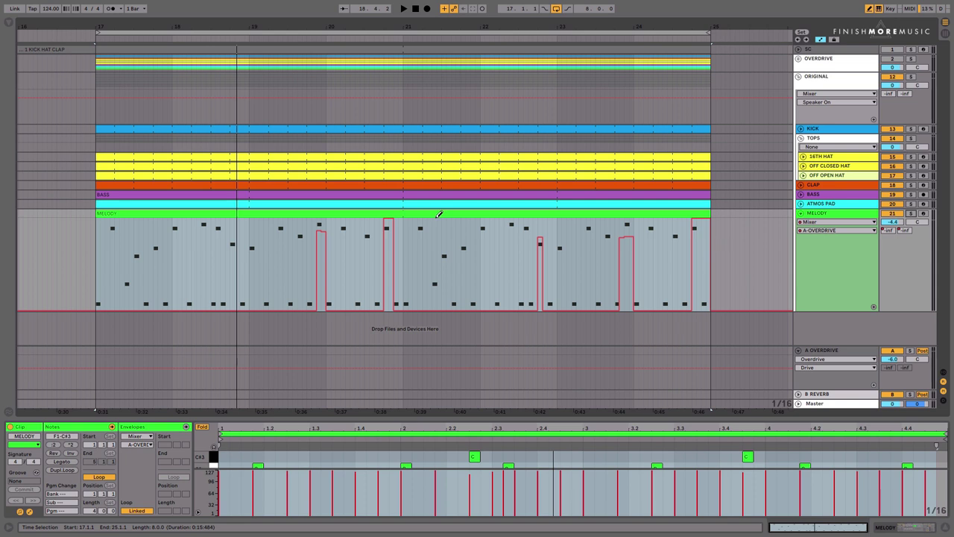
Step: Exit Draw Mode, play the spiked melody, and raise the return's Overdrive Drive to about 67%
key(b)
key(space)
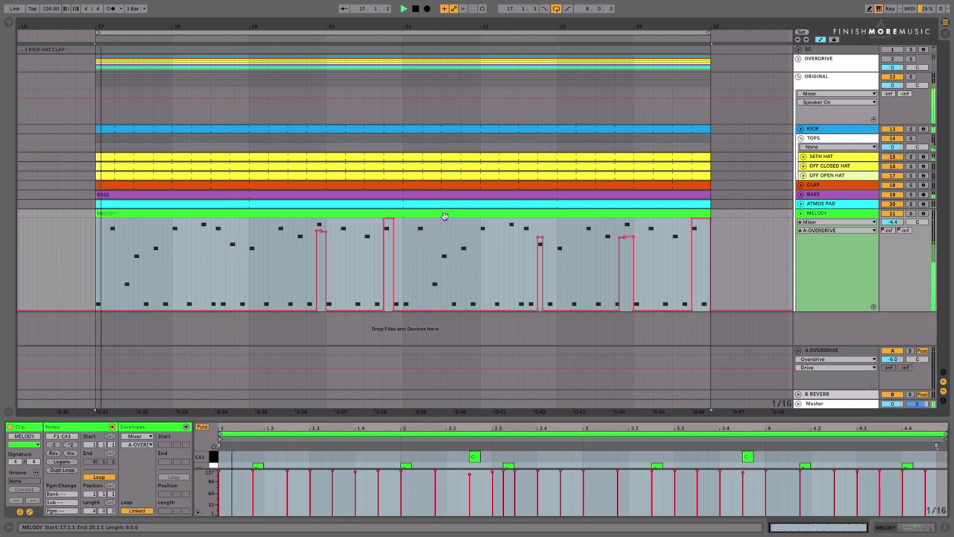
click(818, 349)
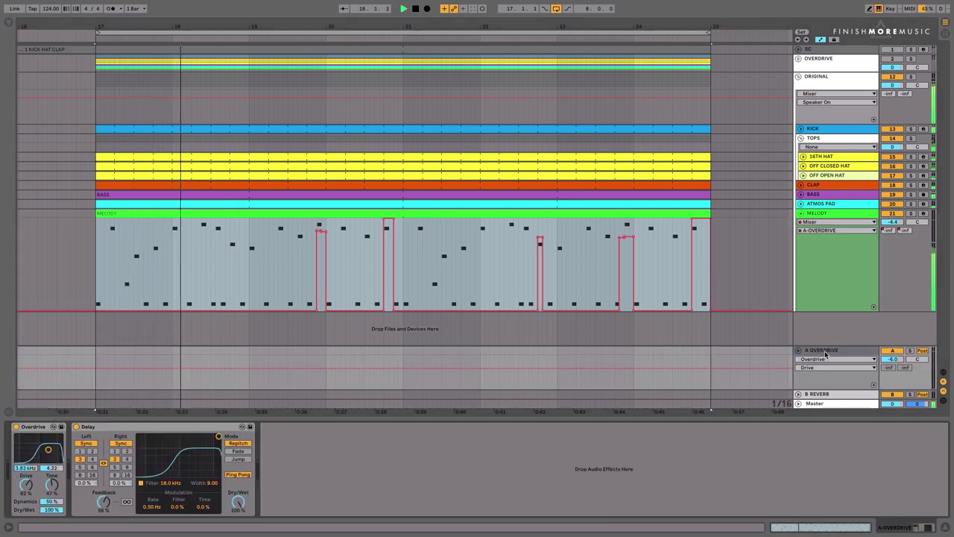
drag(27, 485, 28, 481)
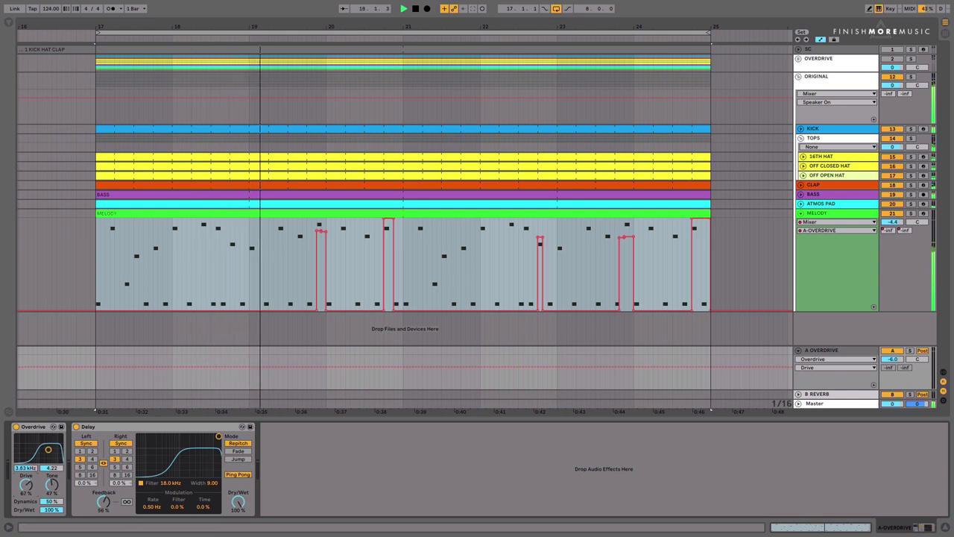